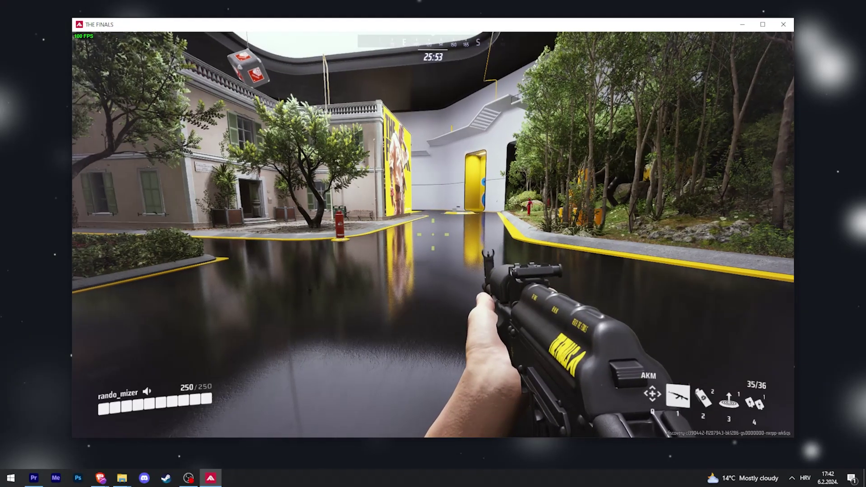
# - Pause the match with Esc and open the game settings
pyautogui.press('Escape')
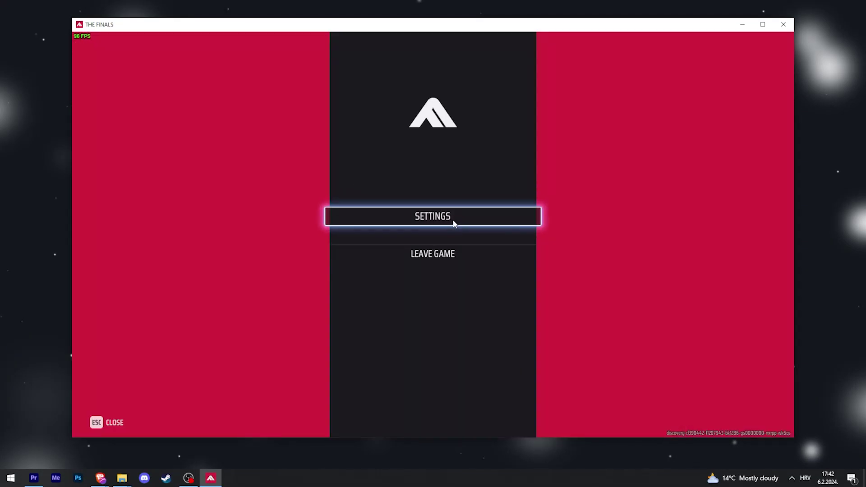
pyautogui.click(454, 224)
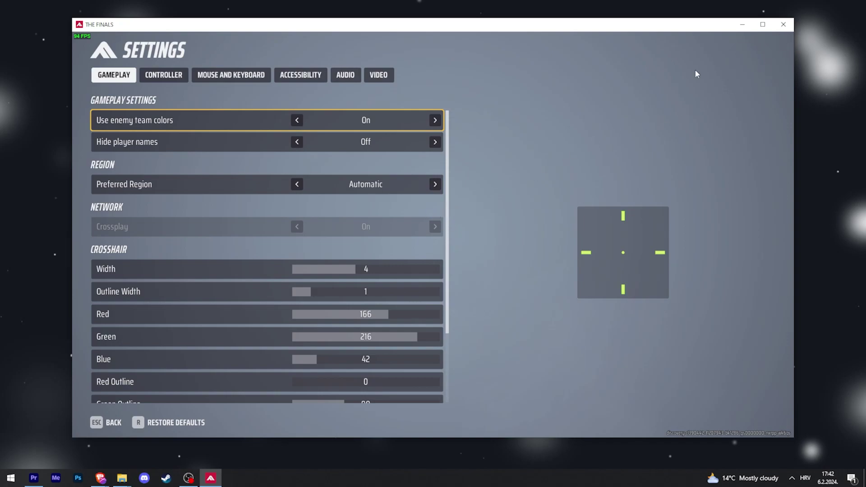
# - In Audio, toggle Voice Chat Enabled For to Friends Only and back to All
pyautogui.click(350, 79)
pyautogui.scroll(-5, 377, 223)
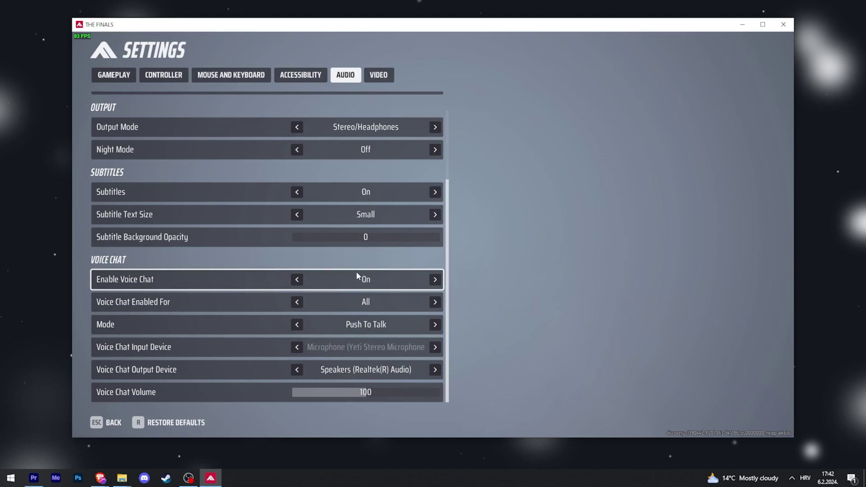
pyautogui.click(123, 305)
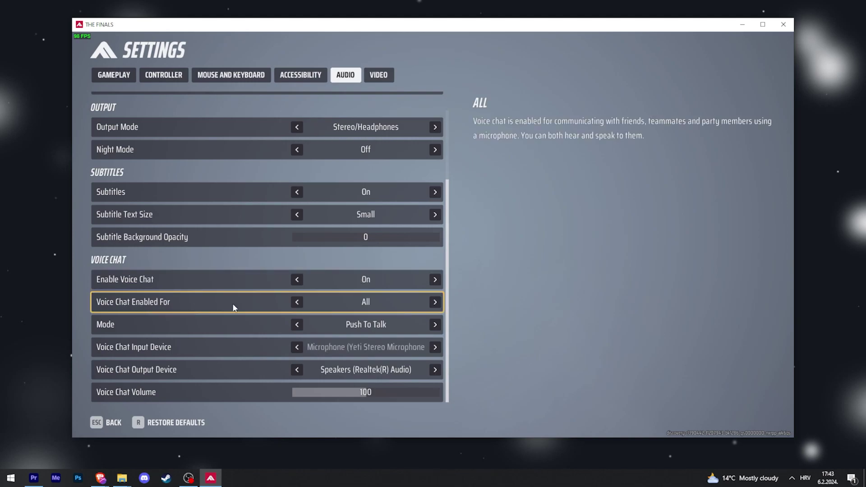
pyautogui.click(297, 302)
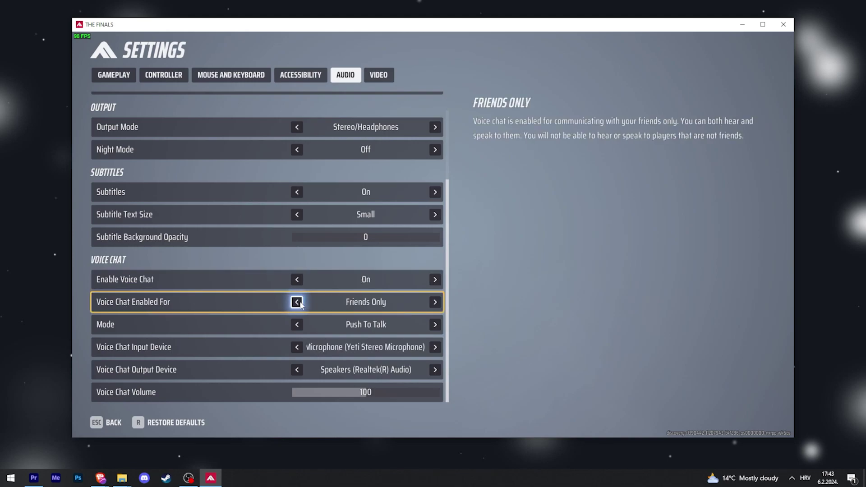
pyautogui.click(296, 301)
# - Cycle the voice chat mode and leave it on Open Microphone
pyautogui.click(296, 325)
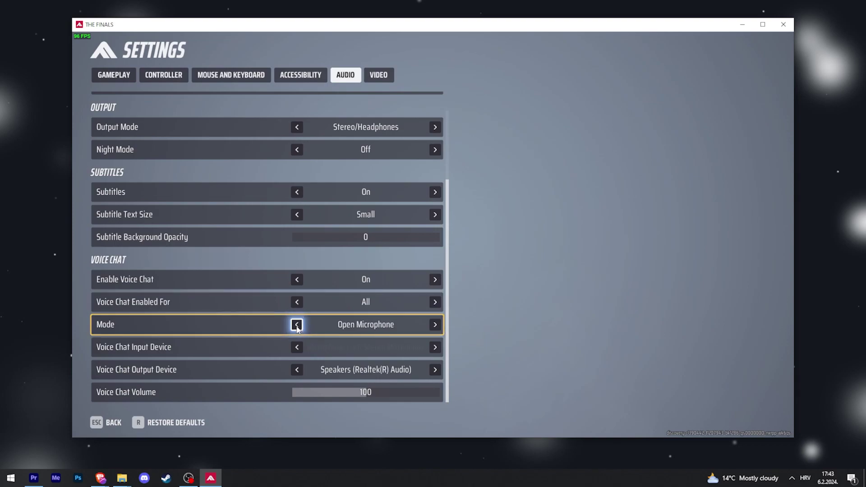
pyautogui.click(297, 324)
pyautogui.click(296, 325)
# - Set voice chat mode to Push To Talk, with Yeti Stereo Microphone as the input device
pyautogui.click(296, 324)
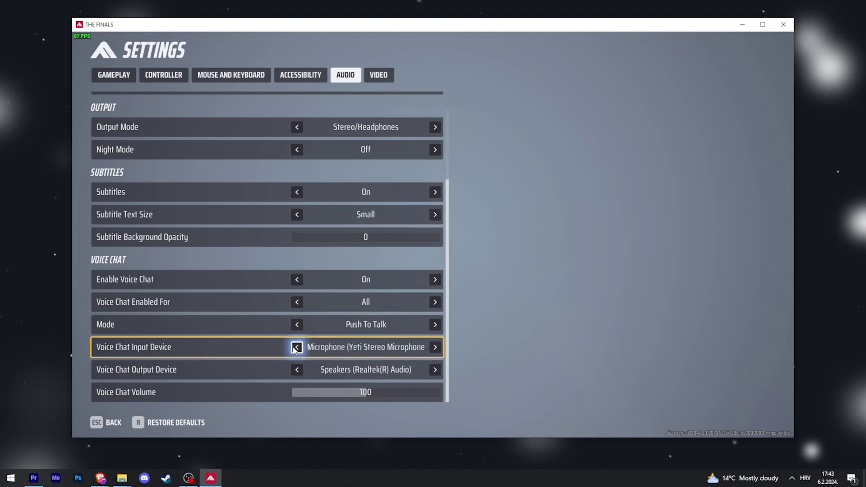
pyautogui.click(436, 347)
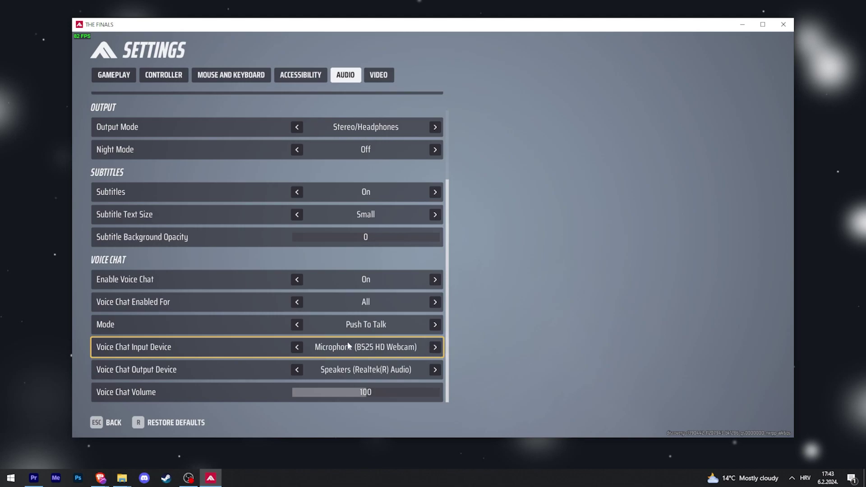
pyautogui.click(435, 347)
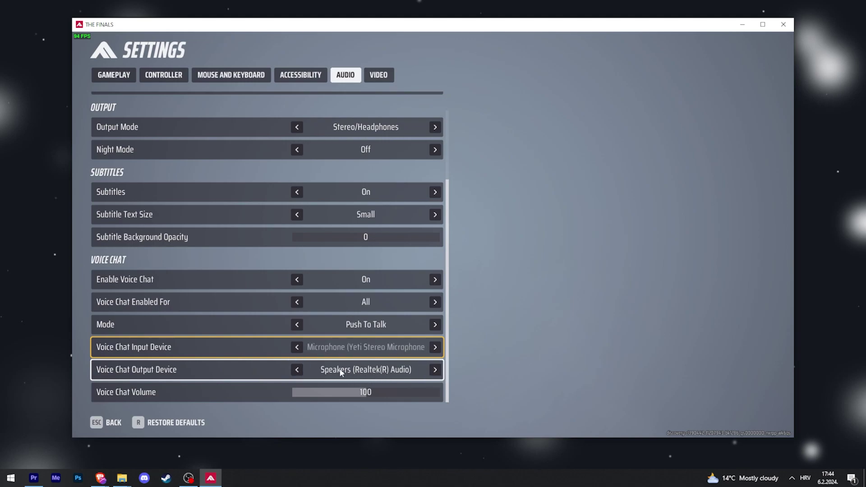
pyautogui.click(297, 370)
pyautogui.click(297, 370)
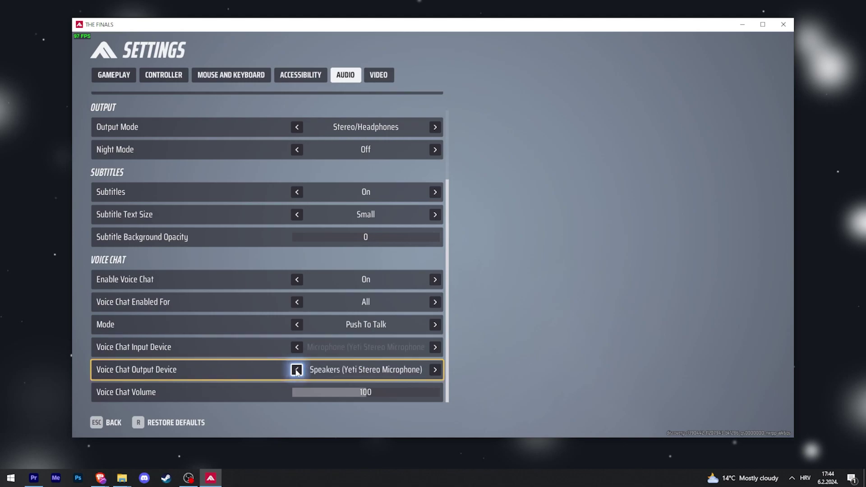
pyautogui.click(297, 371)
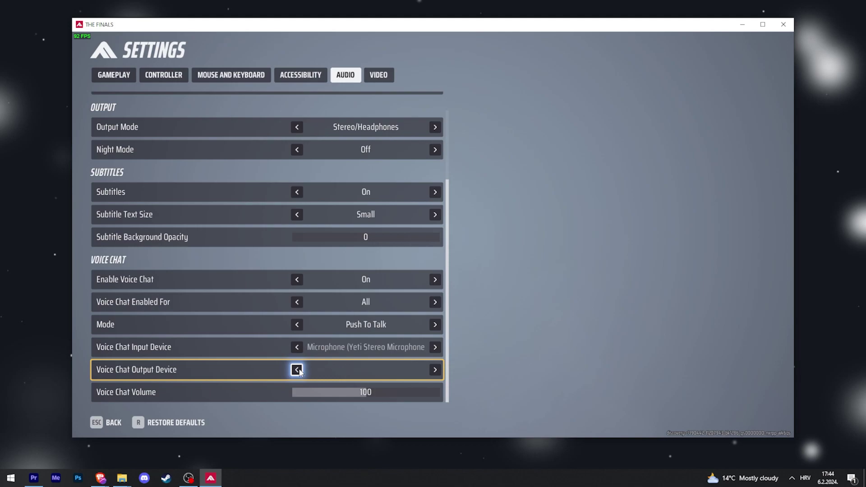
pyautogui.click(435, 369)
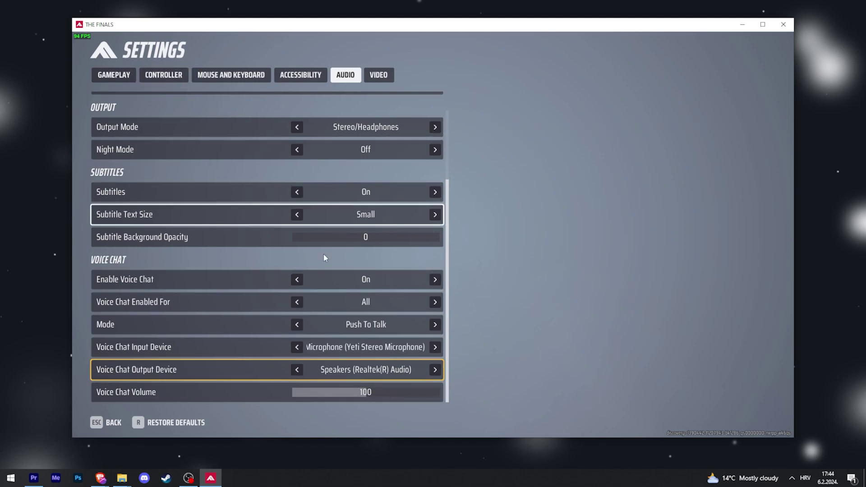
pyautogui.click(302, 324)
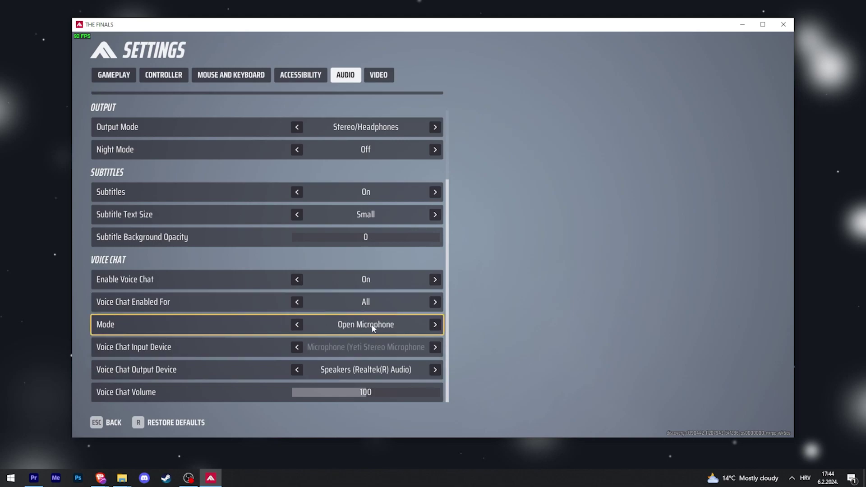
pyautogui.click(297, 325)
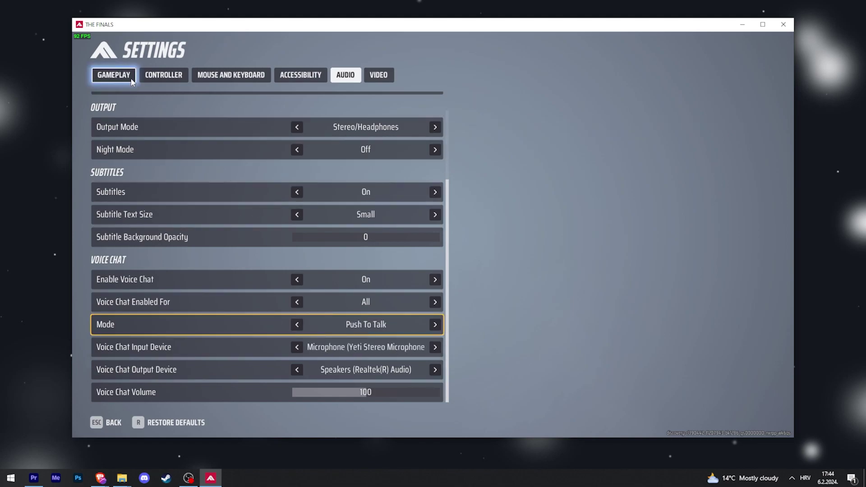
# - Show the Mouse and Keyboard bindings, where Push To Talk uses Z and Y
pyautogui.click(225, 75)
pyautogui.moveTo(446, 156); pyautogui.dragTo(458, 300)
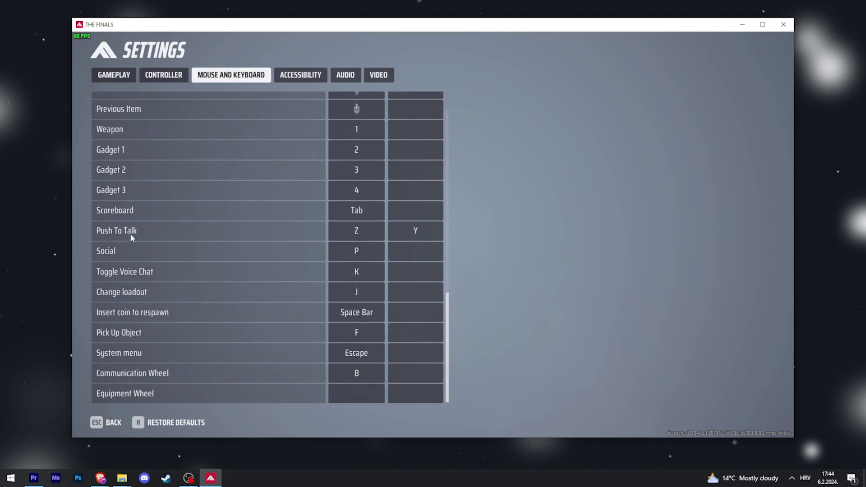